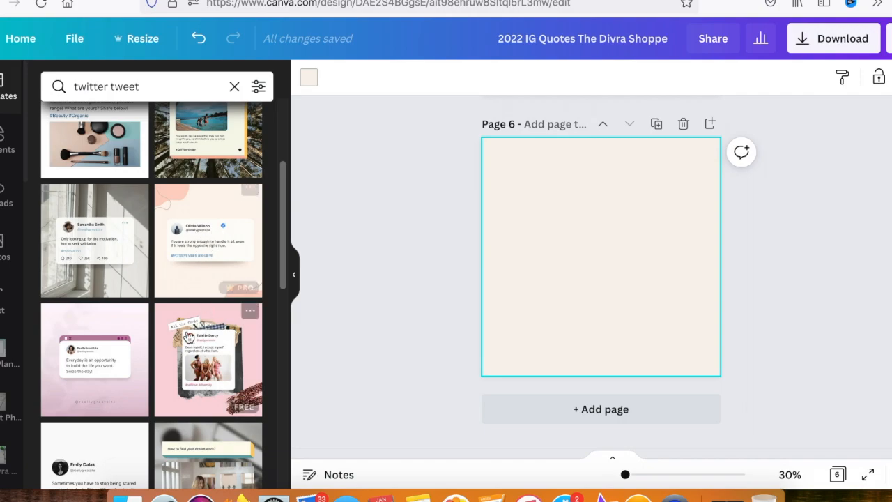
Apply the Warning Red Flag Tweet Instagram Post template to page 6 and view the template's details
scroll(192, 334, "down", 5)
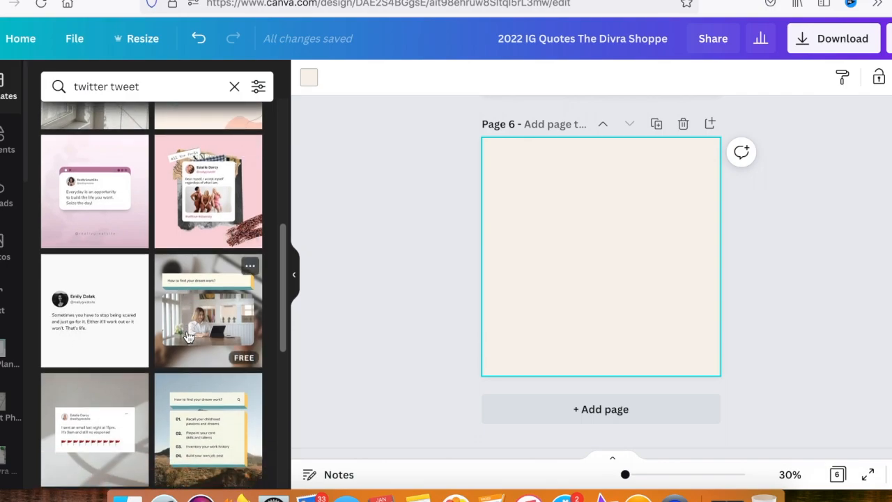
scroll(187, 337, "down", 4)
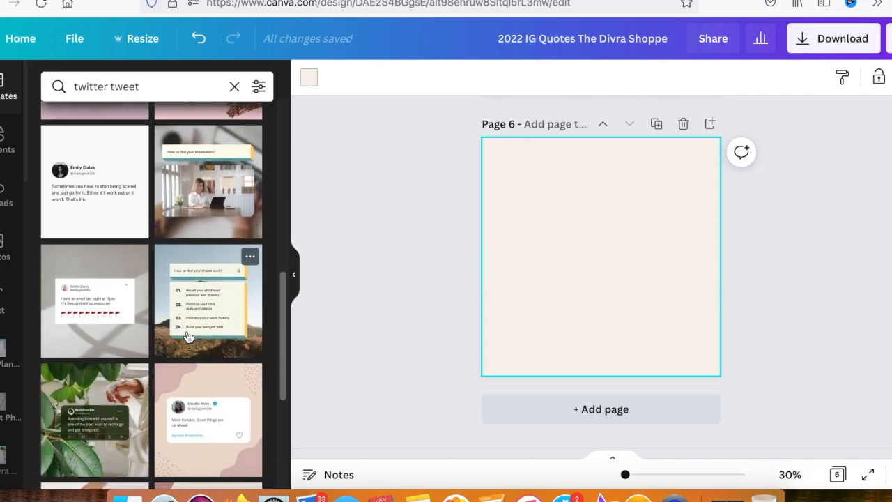
scroll(187, 337, "down", 5)
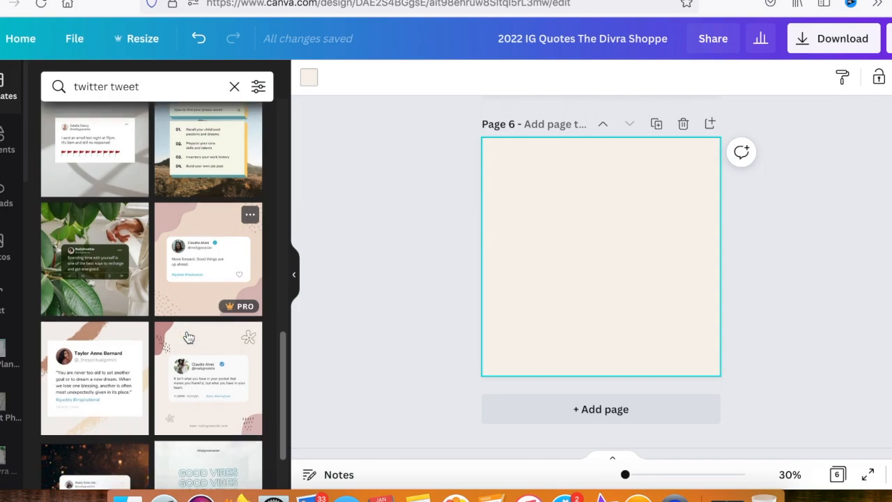
scroll(188, 337, "down", 5)
scroll(188, 337, "up", 8)
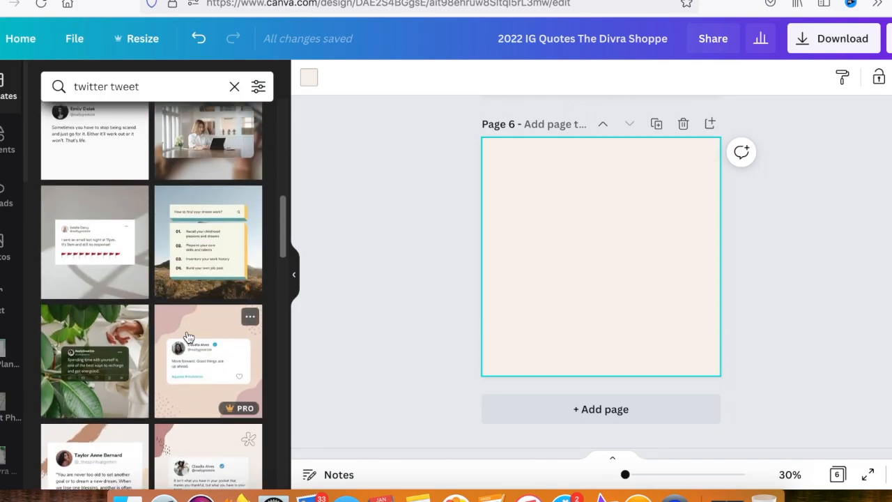
scroll(186, 337, "up", 1)
left_click(109, 274)
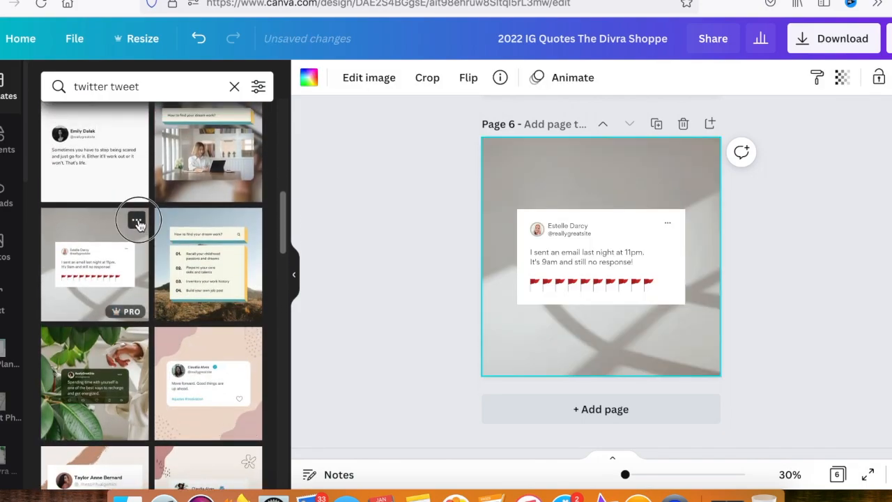
left_click(137, 221)
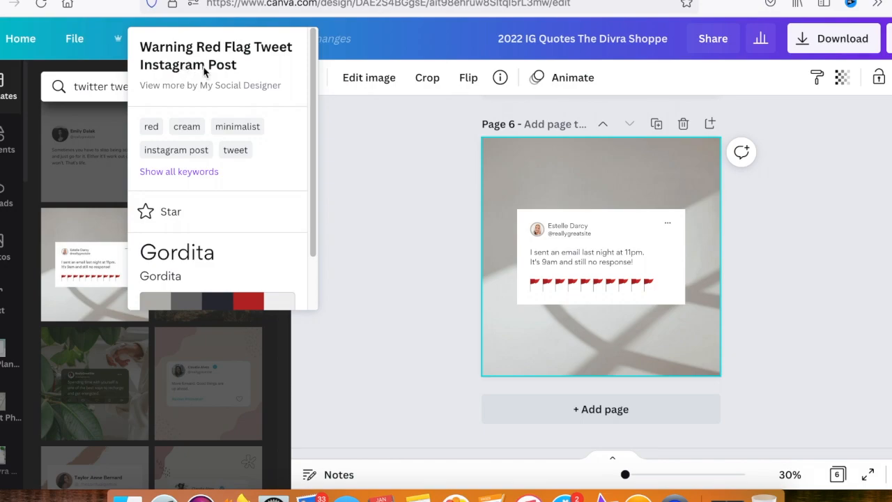
left_click(300, 260)
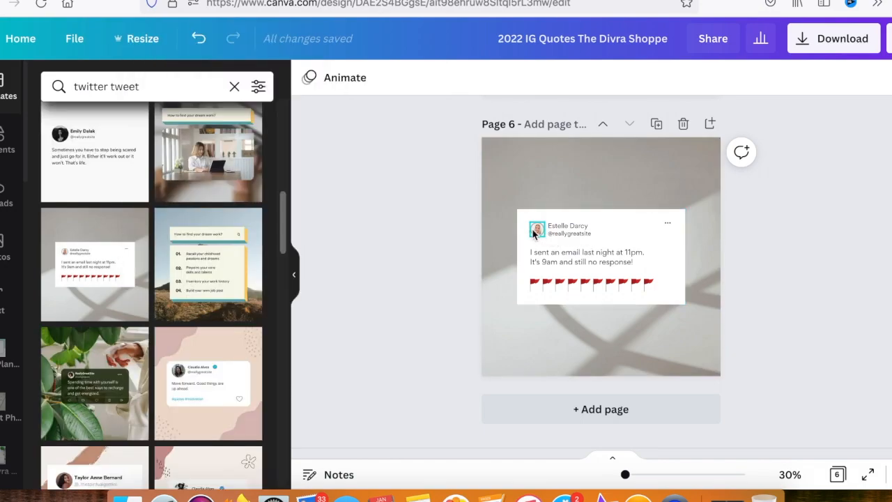
Recolor the ring around the tweet's profile picture with the sage green brand color from the Canva Business Series brand kit
left_click(641, 476)
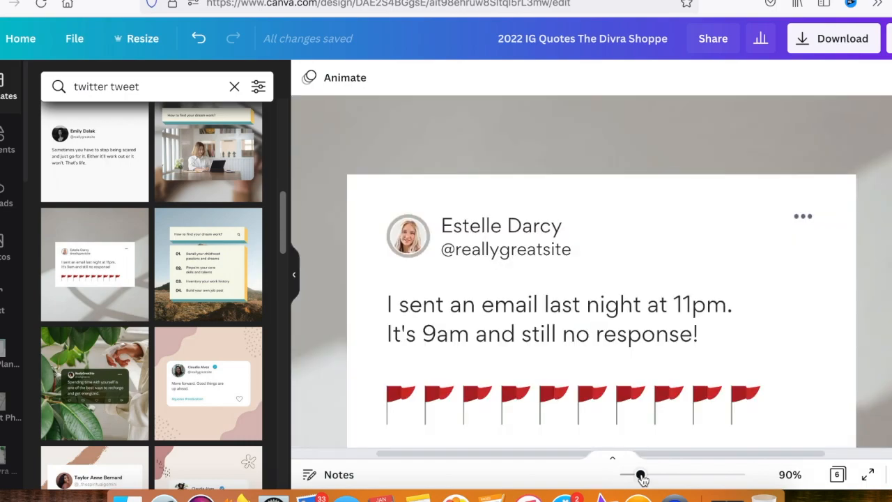
left_click(413, 244)
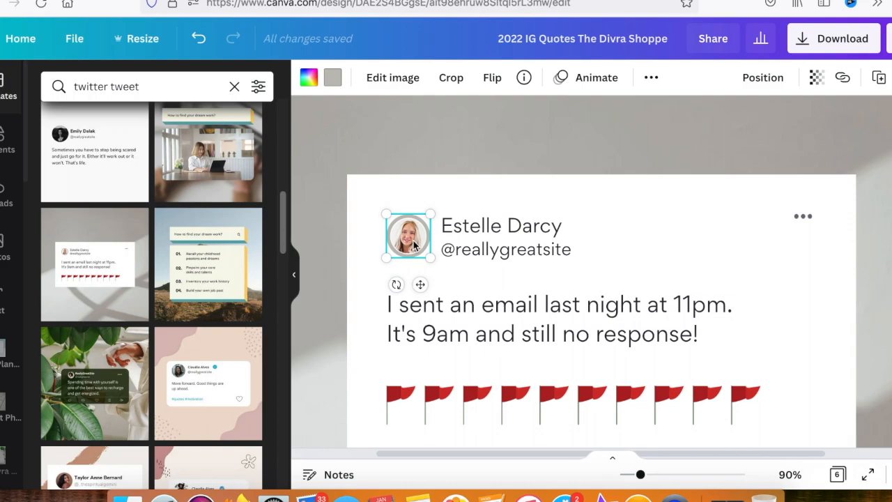
left_click(334, 86)
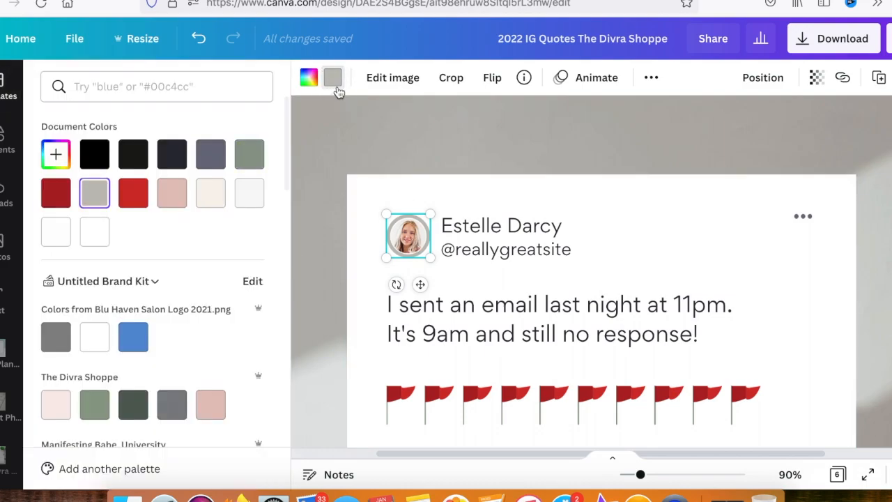
left_click(154, 284)
scroll(384, 273, "down", 5)
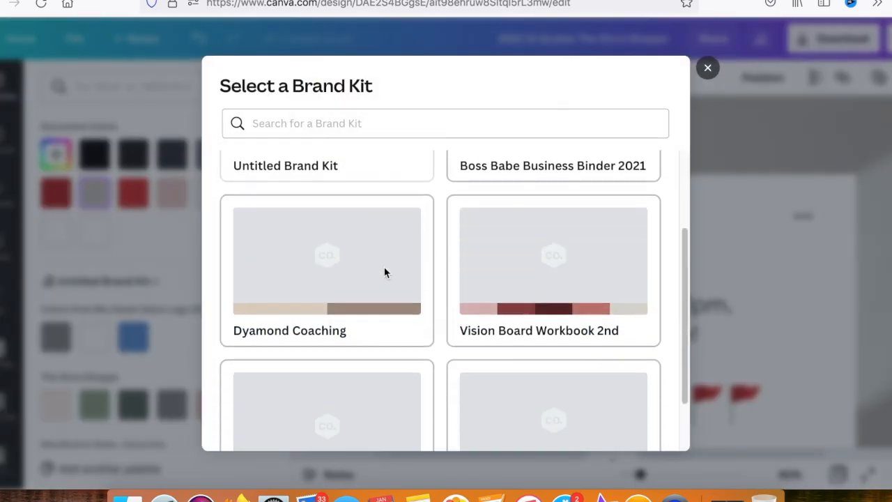
left_click(504, 348)
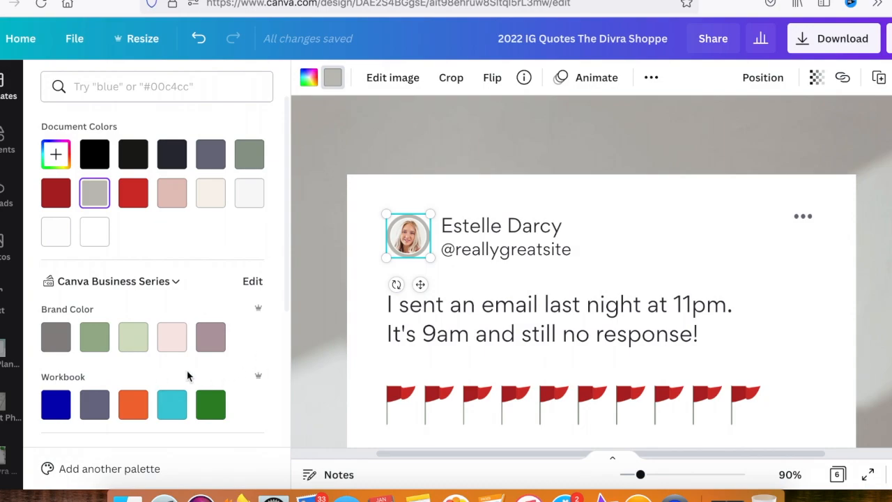
left_click(93, 342)
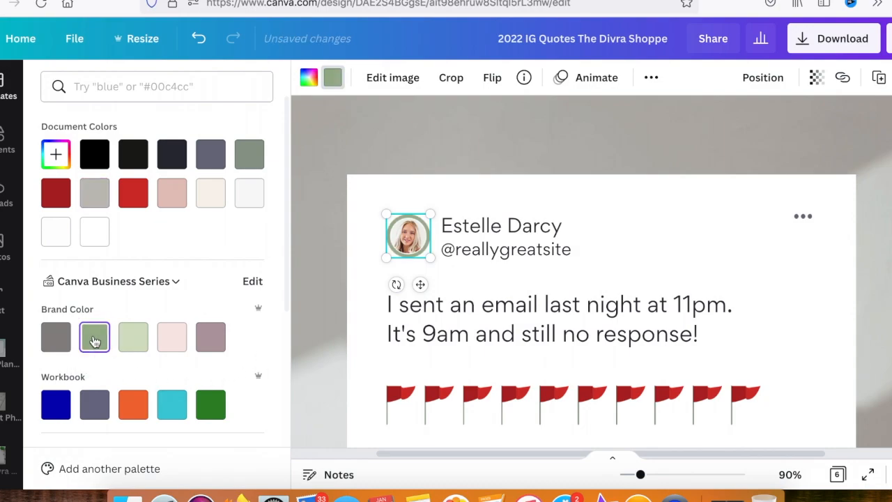
left_click(364, 292)
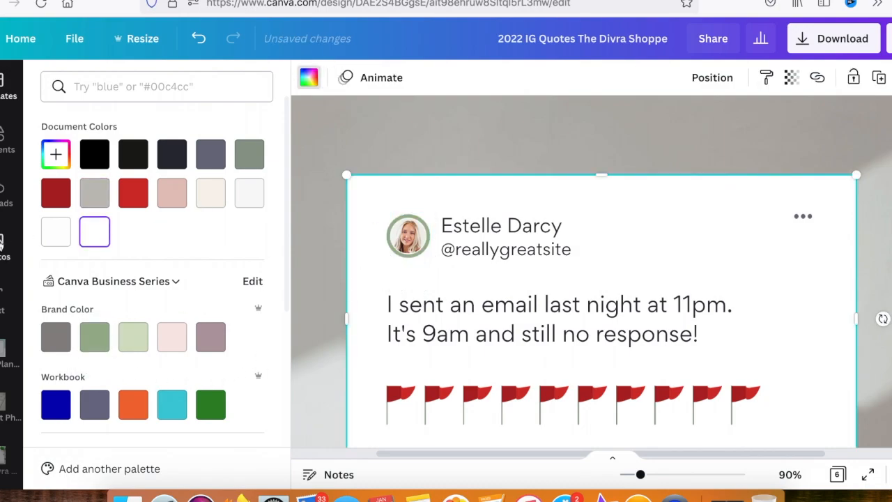
Replace the tweet's profile picture with the uploaded portrait of the woman with dark curly hair
left_click(8, 193)
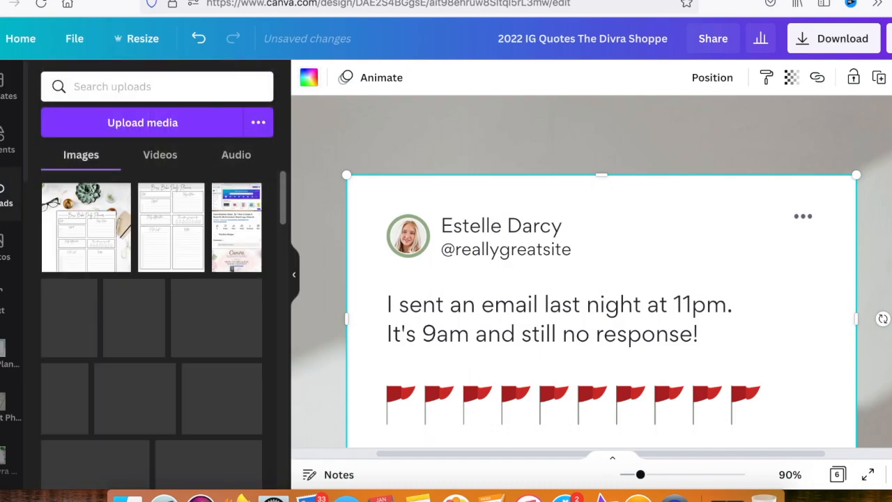
scroll(162, 293, "down", 3)
left_click_drag(212, 285, 404, 239)
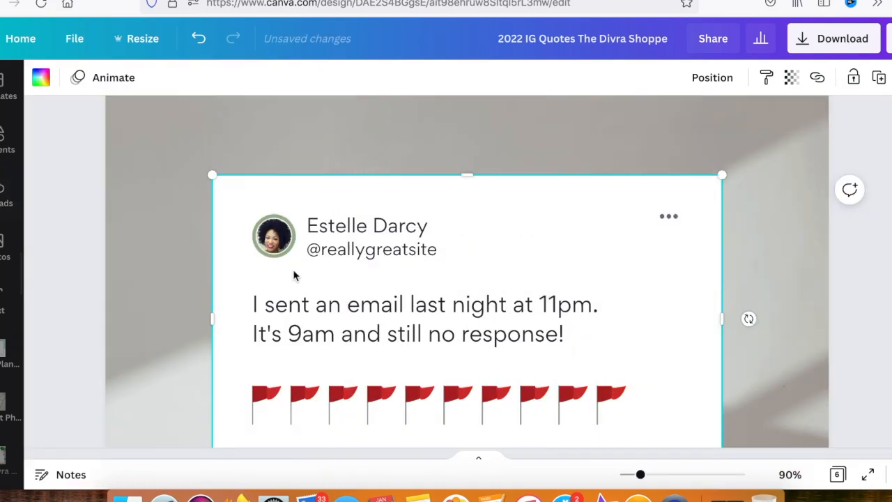
left_click(293, 274)
Examine the editable parts of the tweet card: the display name, handle, message text and row of red flags
left_click(376, 239)
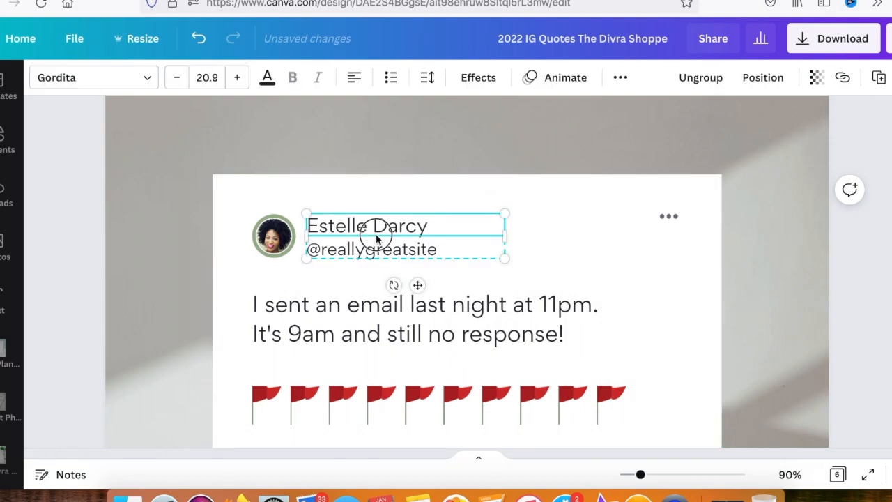
left_click(376, 237)
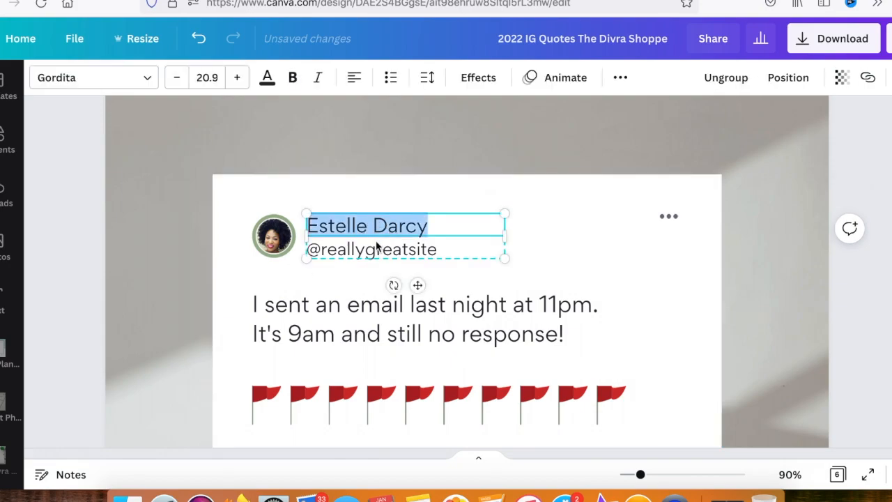
left_click(376, 248)
double_click(376, 249)
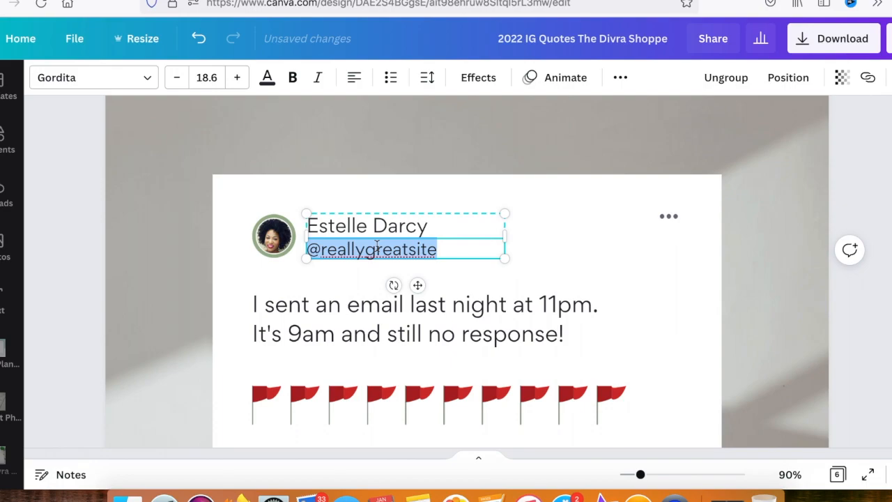
left_click(343, 338)
left_click(343, 339)
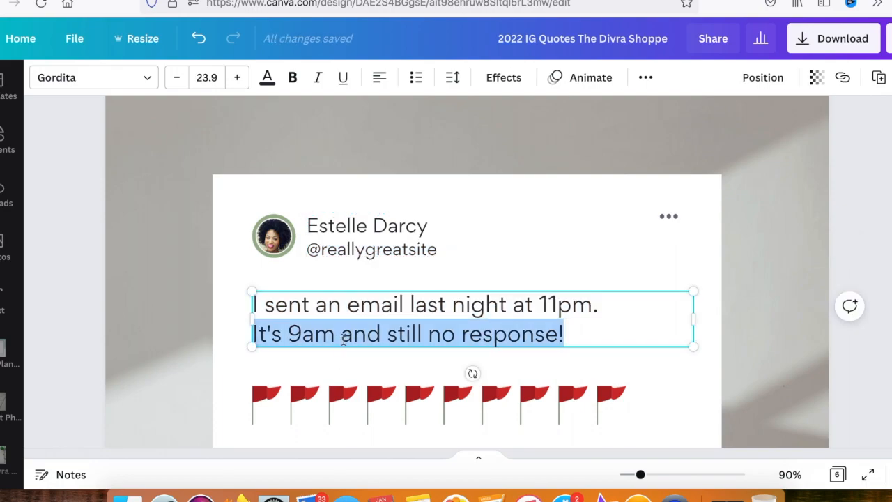
left_click(433, 399)
scroll(433, 399, "down", 4)
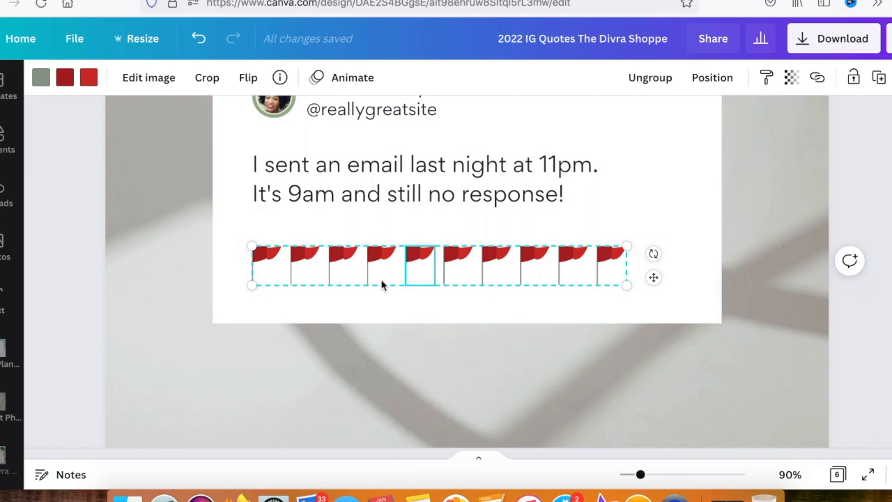
left_click(416, 241)
scroll(411, 238, "up", 2)
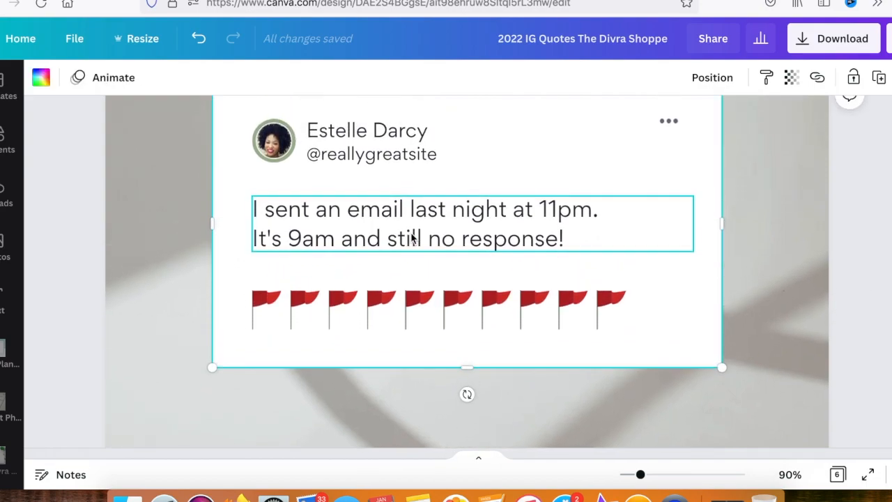
scroll(472, 283, "up", 2)
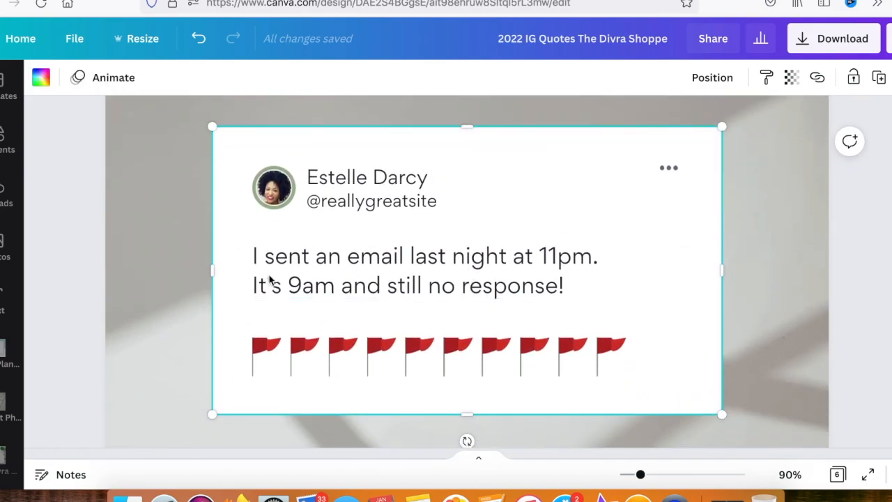
scroll(751, 423, "down", 1)
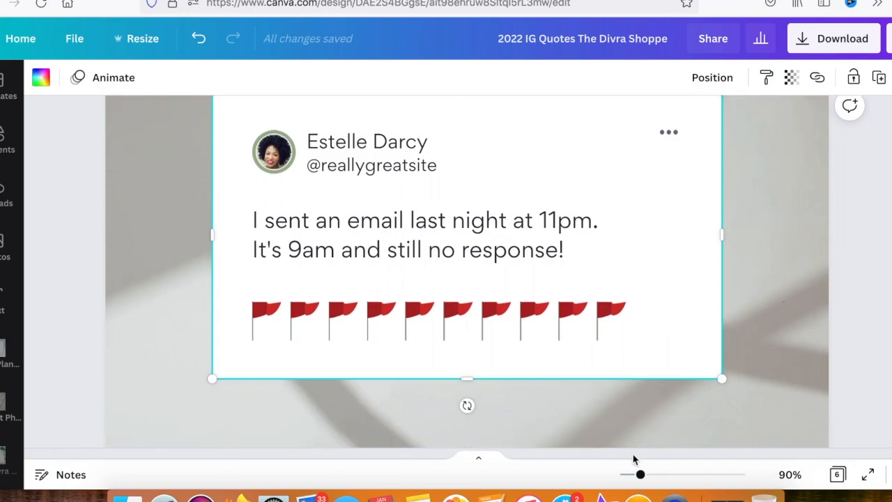
Delete the gray shadow background photo behind the tweet card
left_click(630, 474)
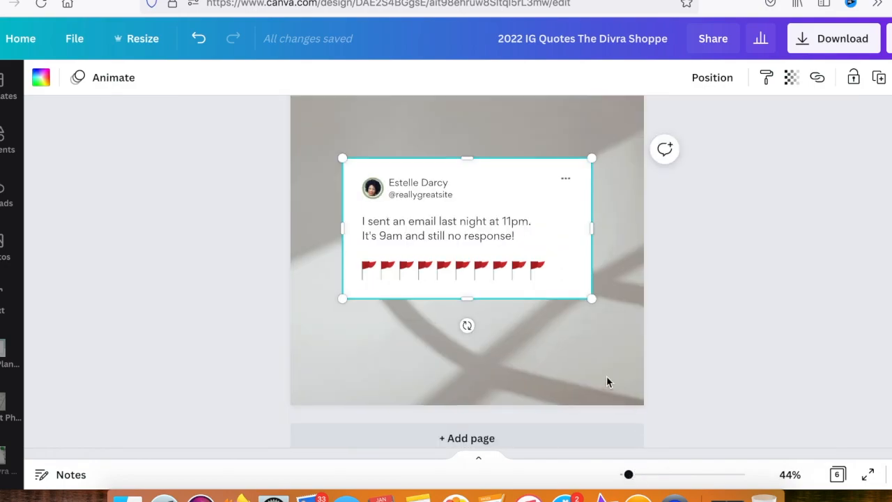
scroll(606, 380, "up", 2)
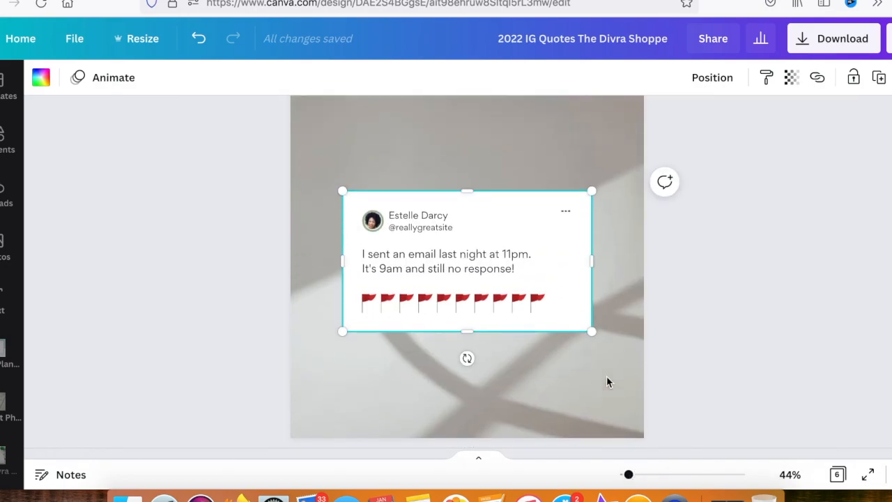
left_click(466, 177)
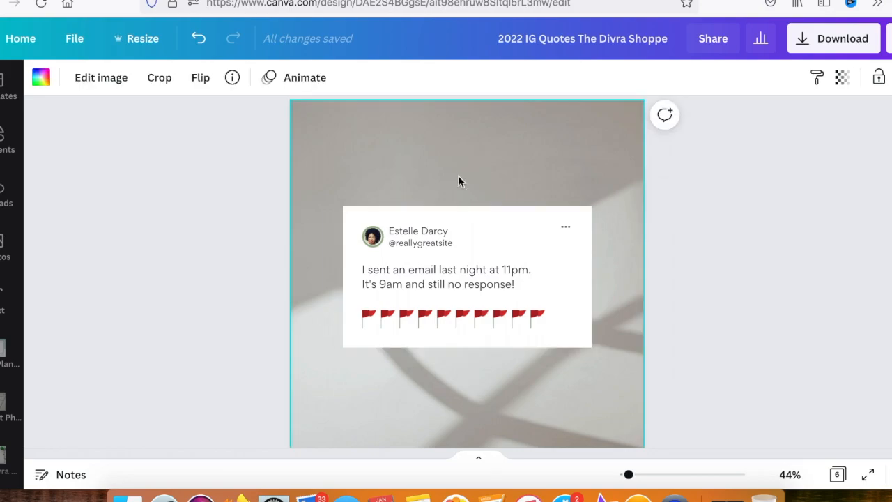
key("Delete")
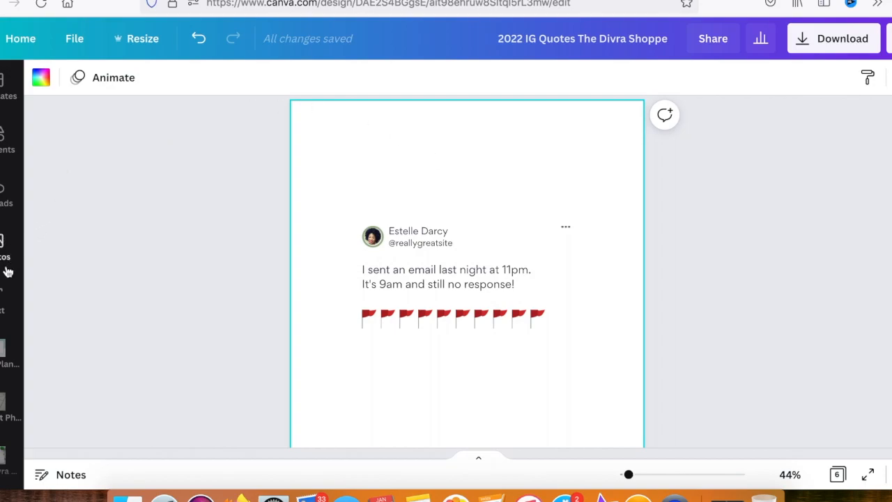
Search the elements library for "valentine background"
left_click(7, 143)
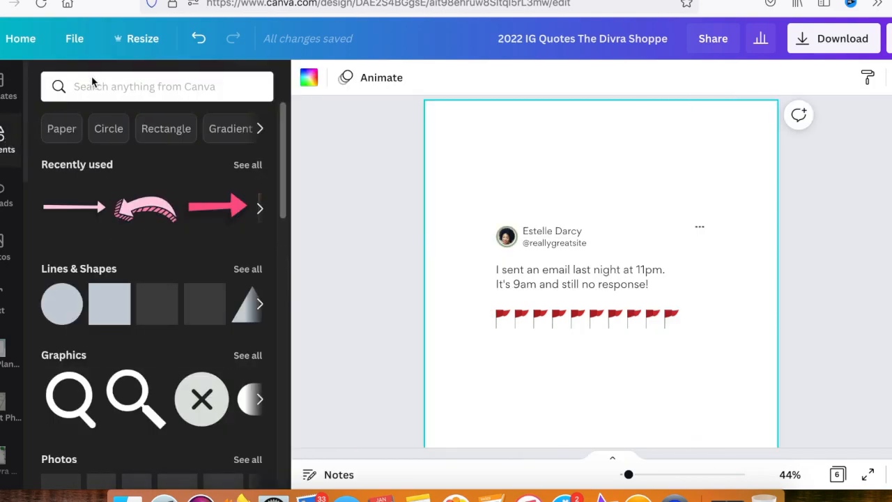
left_click(88, 84)
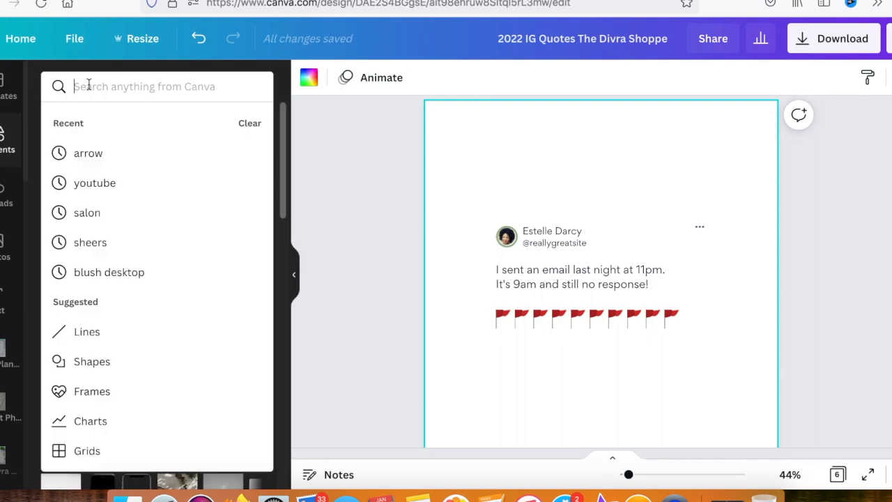
type("valenti")
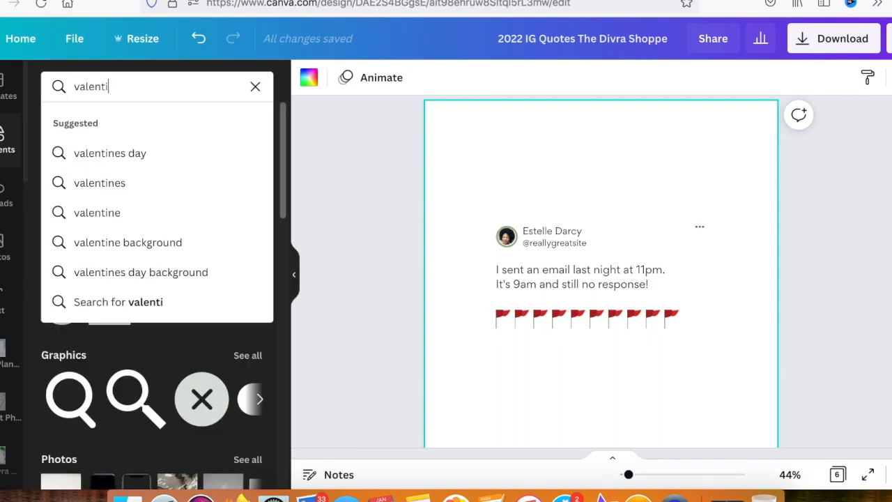
left_click(155, 243)
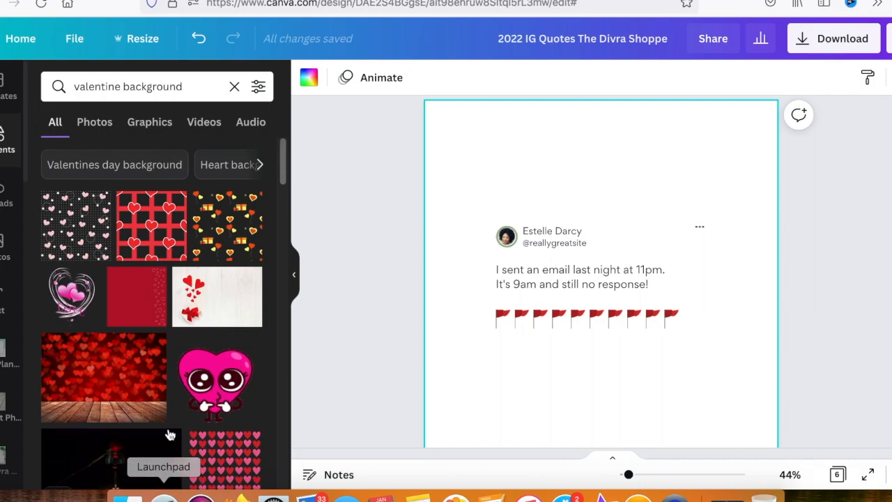
Set the pink photo with red gift boxes, paper hearts and curled ribbon as the page background
scroll(168, 431, "down", 5)
scroll(174, 429, "down", 9)
left_click(208, 375)
left_click_drag(207, 375, 439, 134)
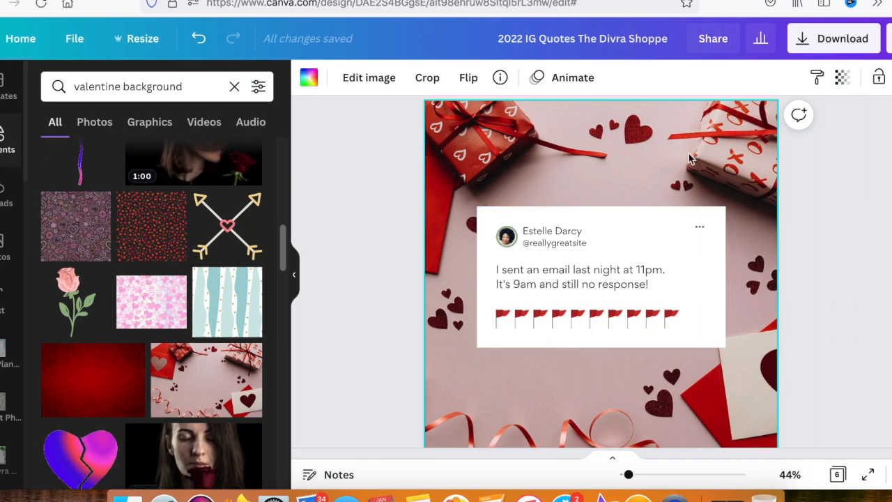
left_click(709, 324)
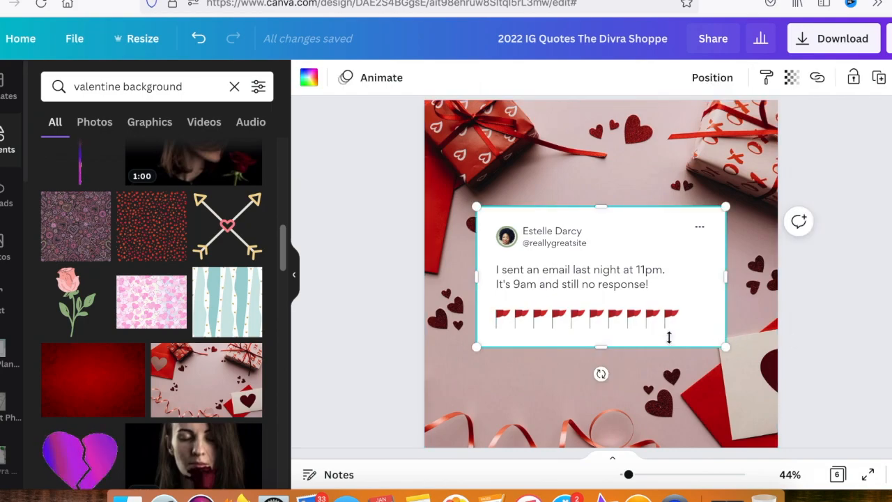
left_click(626, 372)
left_click(642, 338)
Search the elements library for "shadows"
left_click(205, 92)
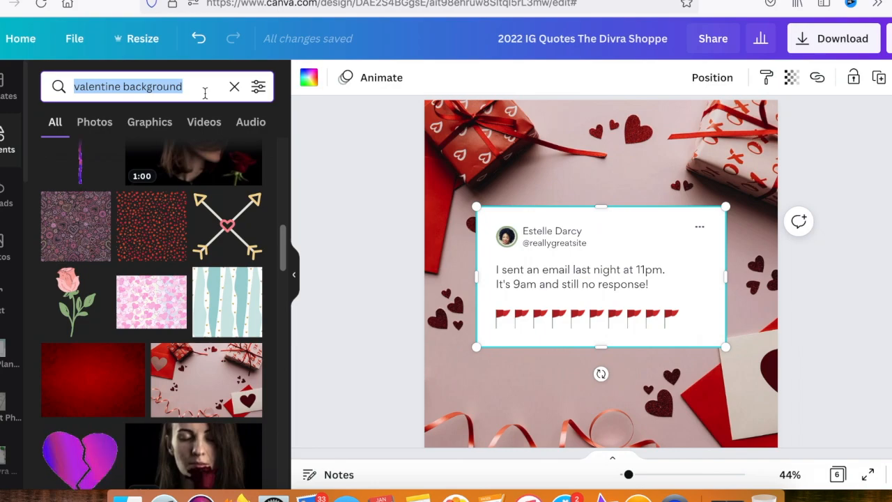
type("sho")
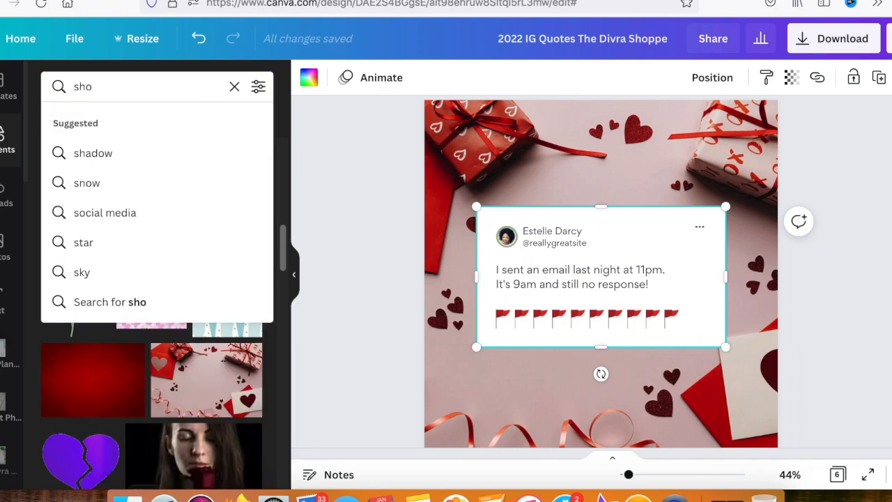
key("BackSpace")
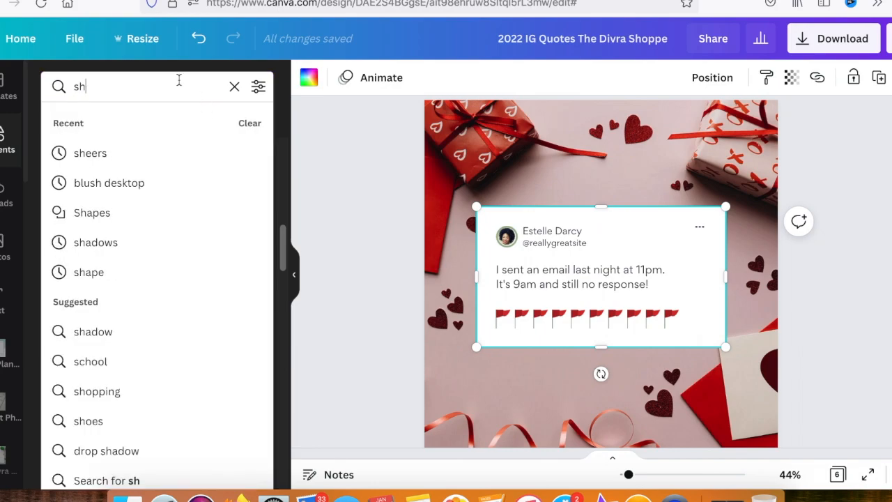
left_click(100, 243)
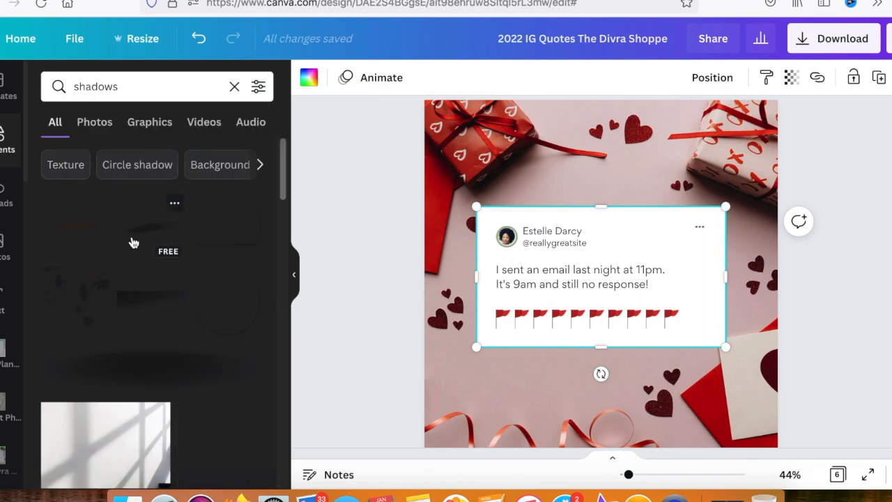
Add the wide oval shadow along the tweet card's lower edge and send it backward behind the card
left_click(161, 361)
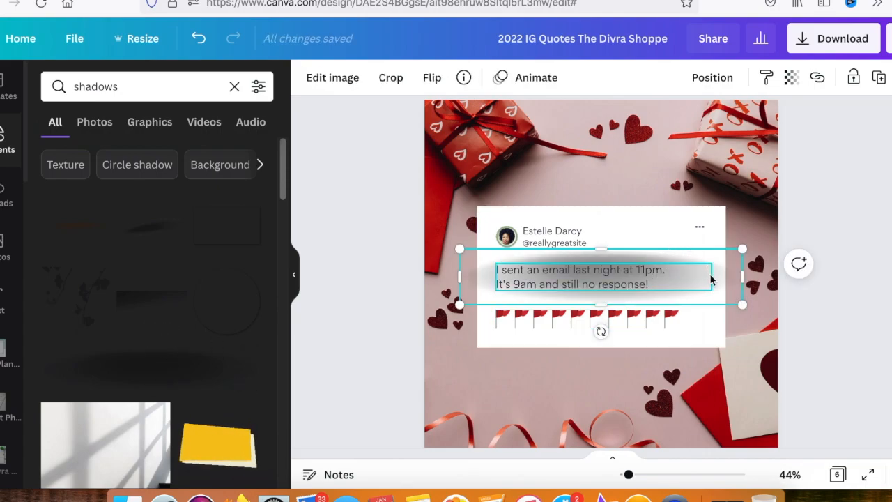
left_click_drag(715, 276, 724, 340)
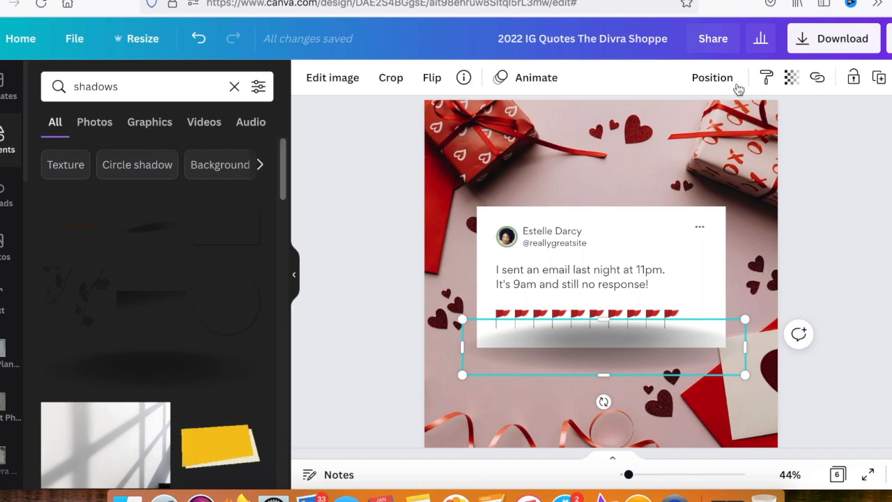
left_click(712, 77)
left_click(648, 123)
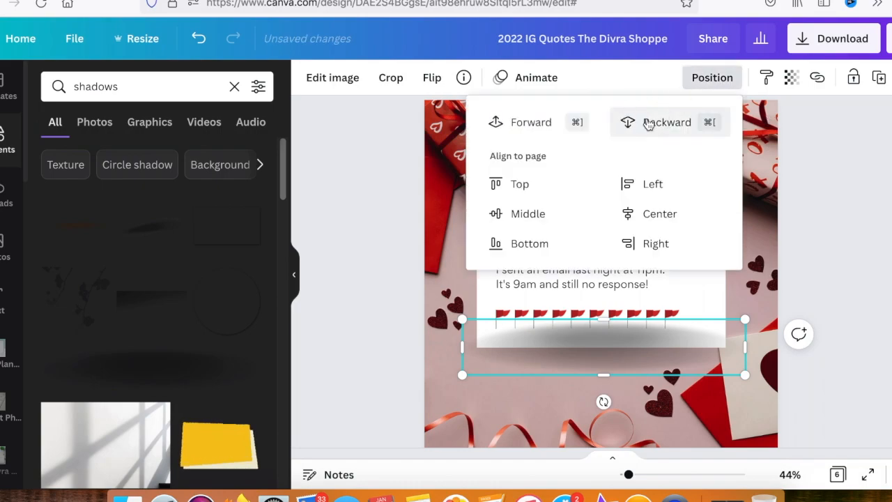
left_click(648, 123)
left_click(873, 222)
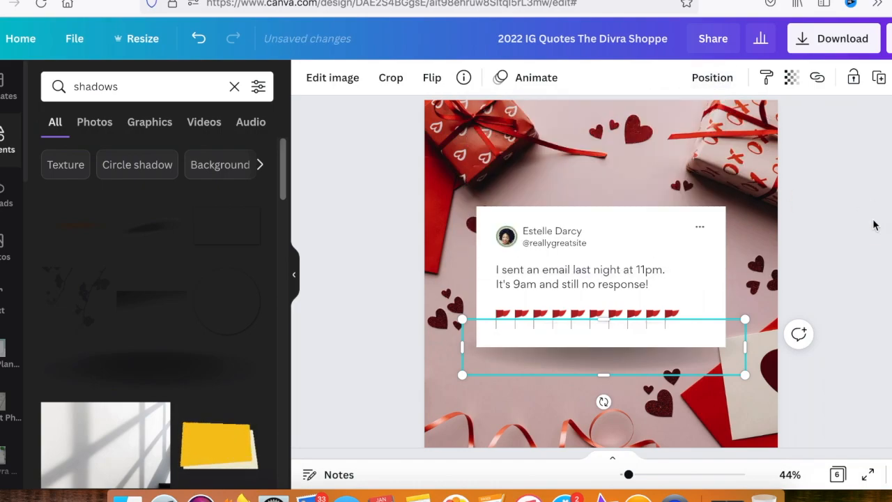
left_click(875, 224)
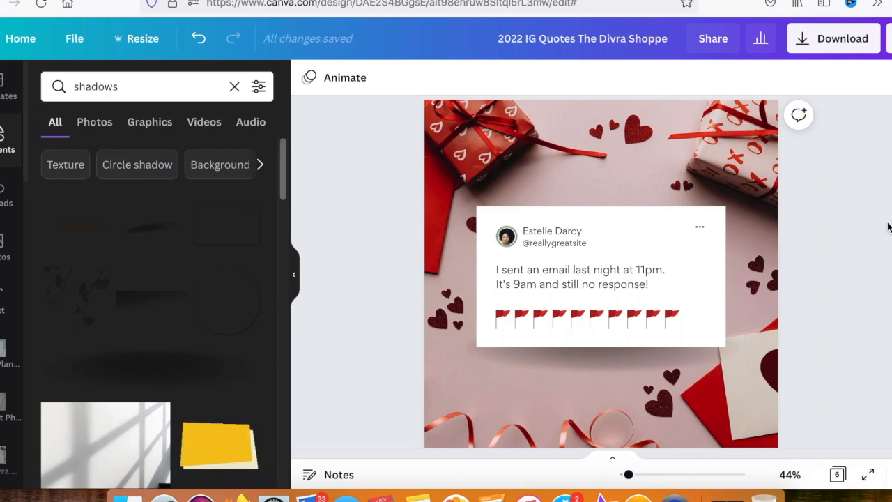
Set the transparency of the white tweet card to 84
left_click(718, 218)
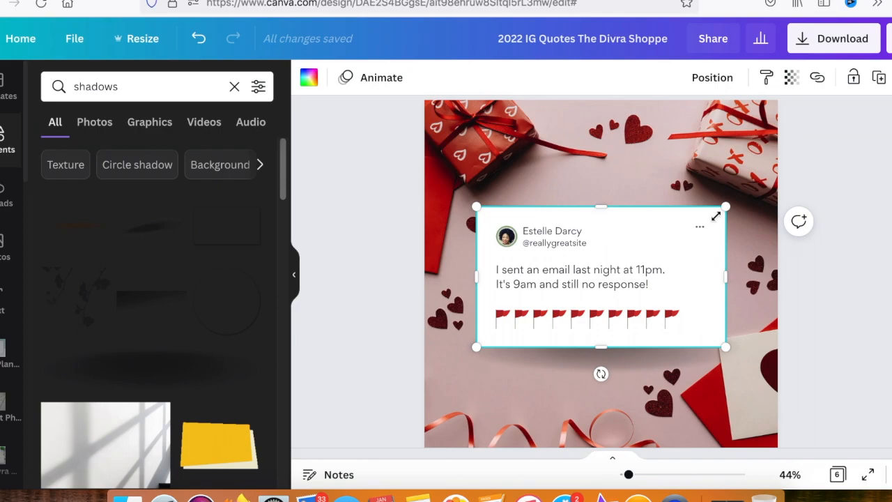
left_click(792, 78)
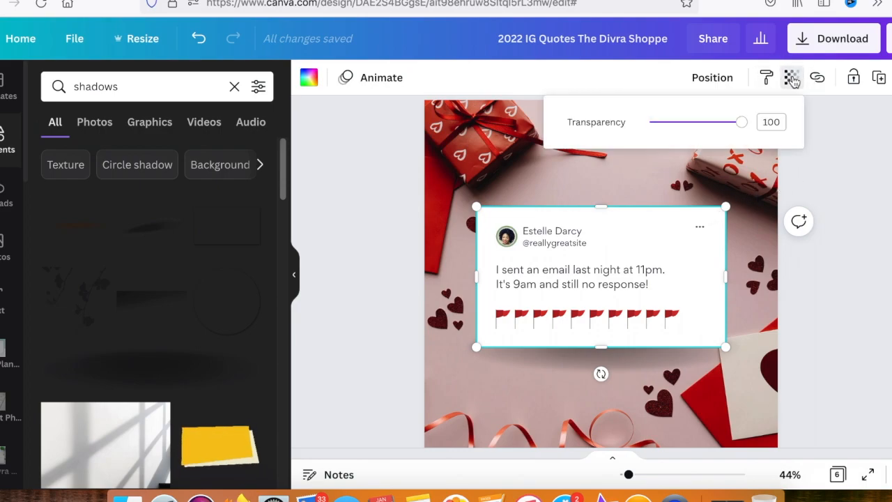
left_click_drag(740, 123, 727, 125)
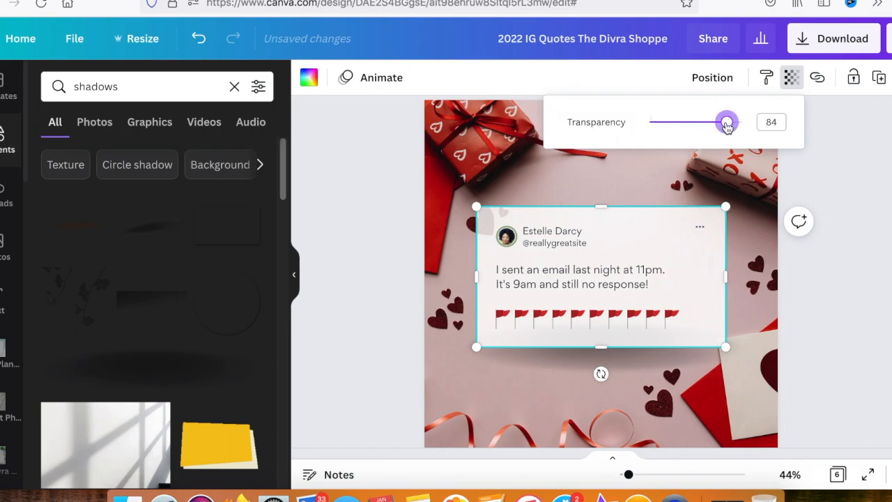
left_click(866, 257)
left_click(866, 256)
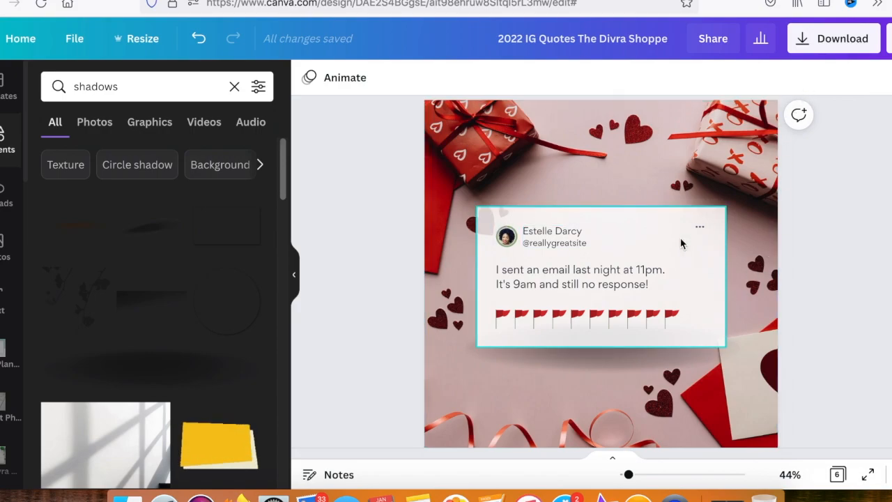
Set the white tweet card's transparency back to 100
left_click(712, 257)
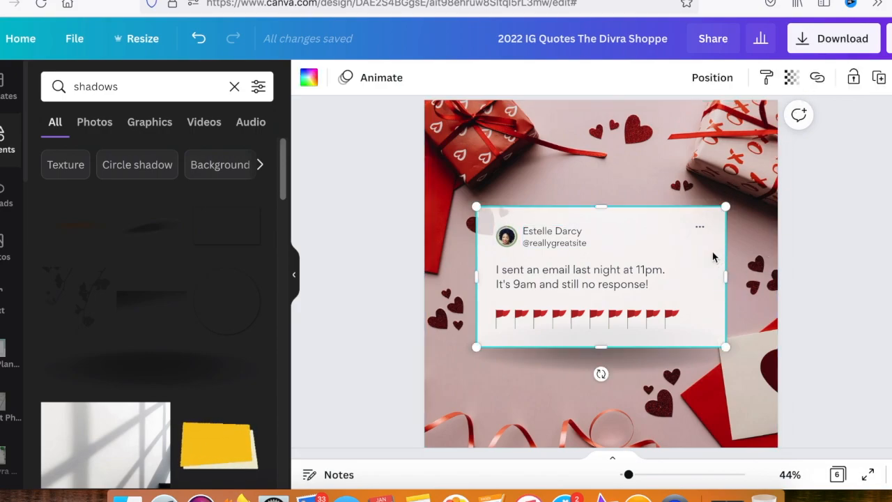
left_click(791, 77)
left_click_drag(728, 124, 769, 122)
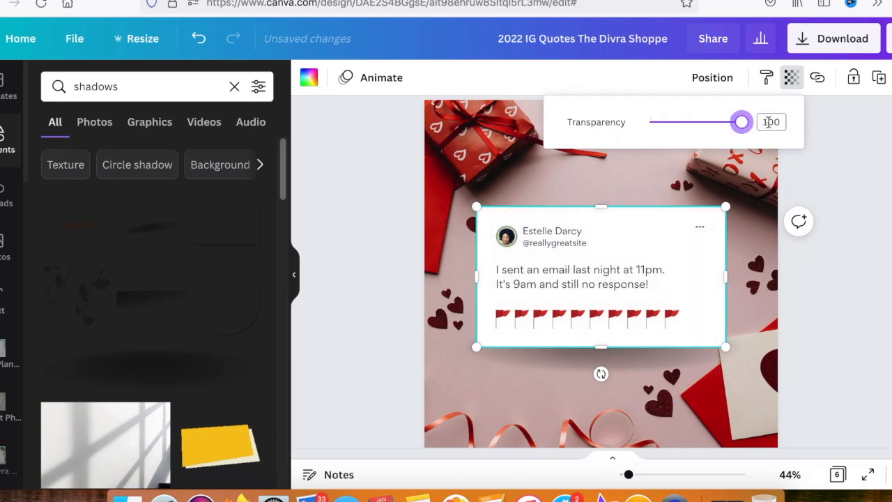
left_click(840, 194)
left_click(840, 200)
Delete the entire row of red flags from the tweet card
left_click(616, 316)
left_click(617, 316)
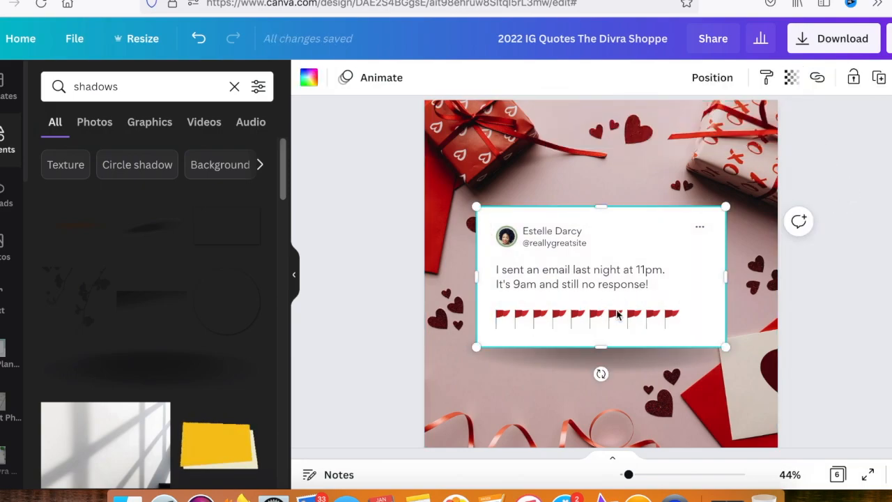
left_click(616, 318)
key("Delete")
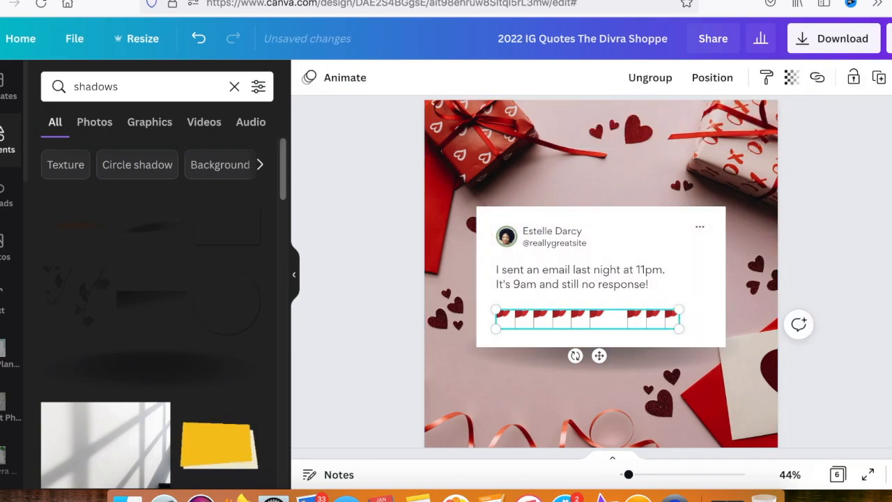
key("Delete")
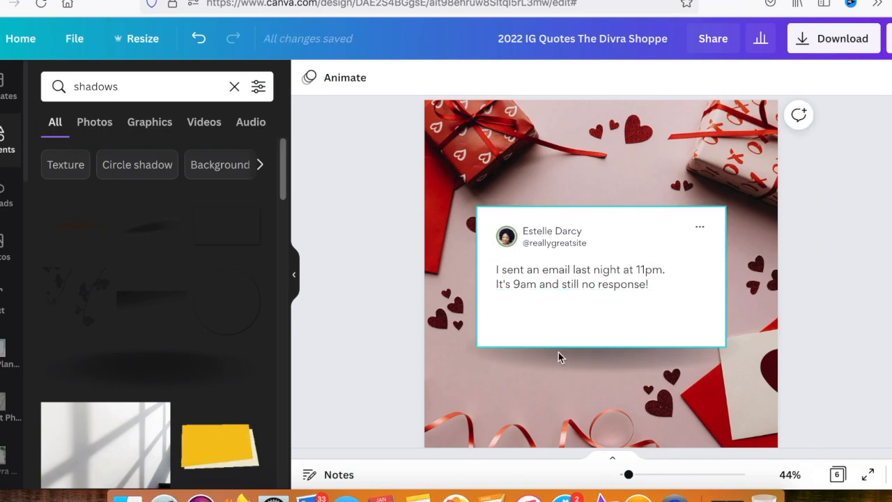
Replace the oval shadow beneath the tweet card with a free rectangular shadow framing the card
left_click(564, 268)
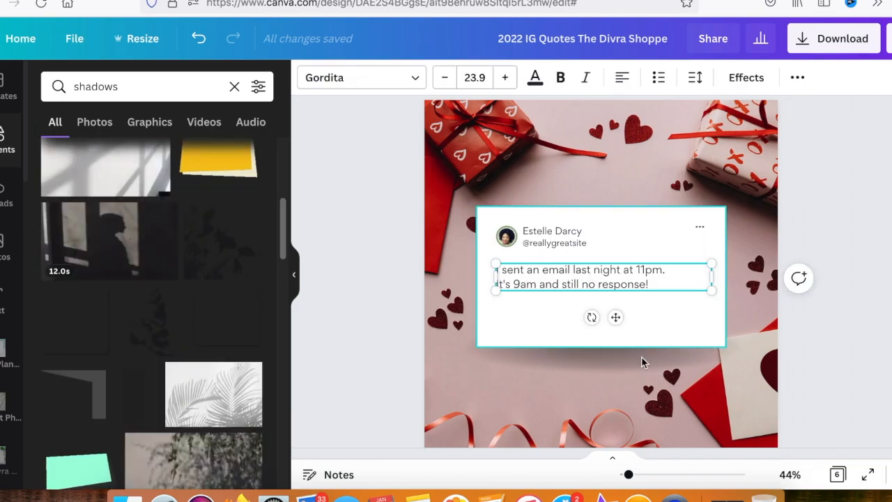
left_click(641, 356)
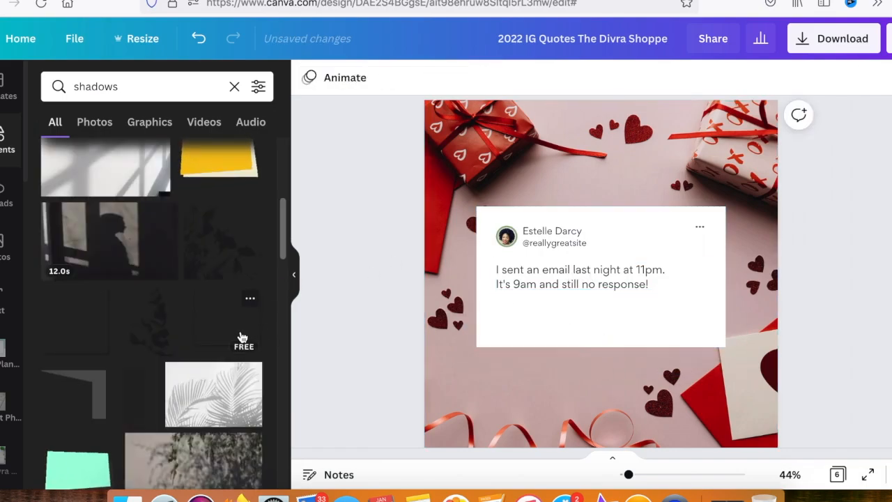
scroll(79, 358, "up", 3)
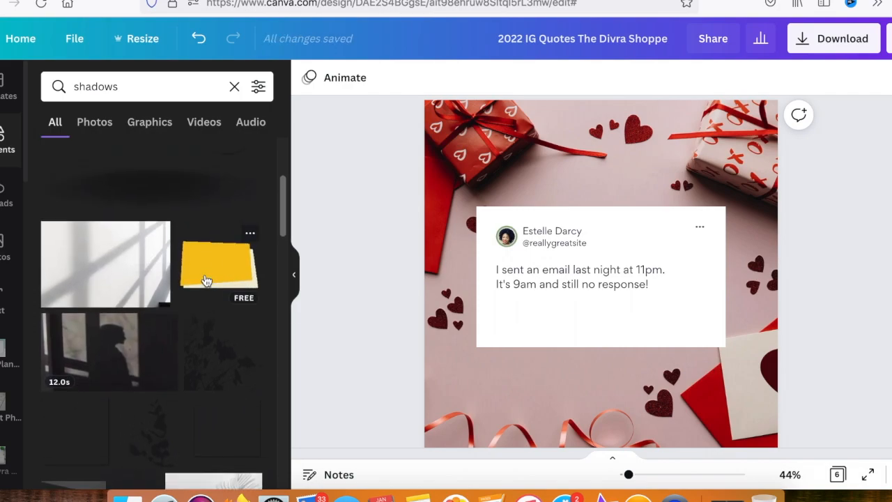
left_click(224, 221)
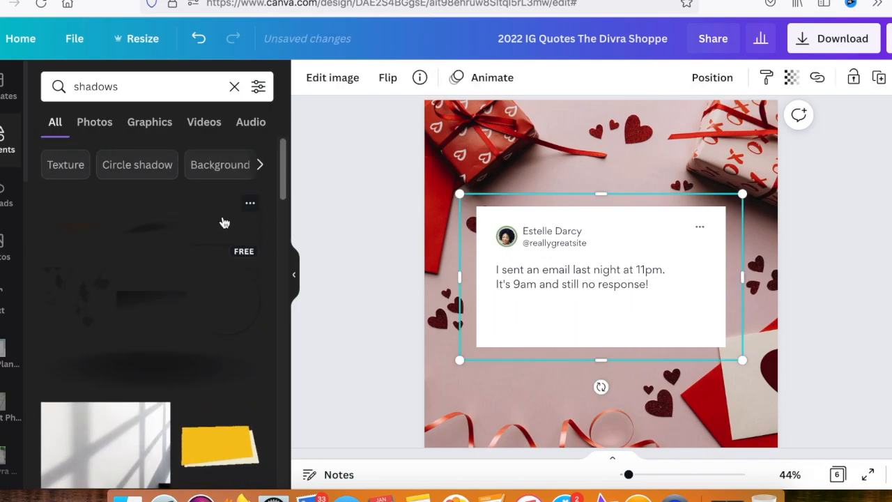
left_click(835, 332)
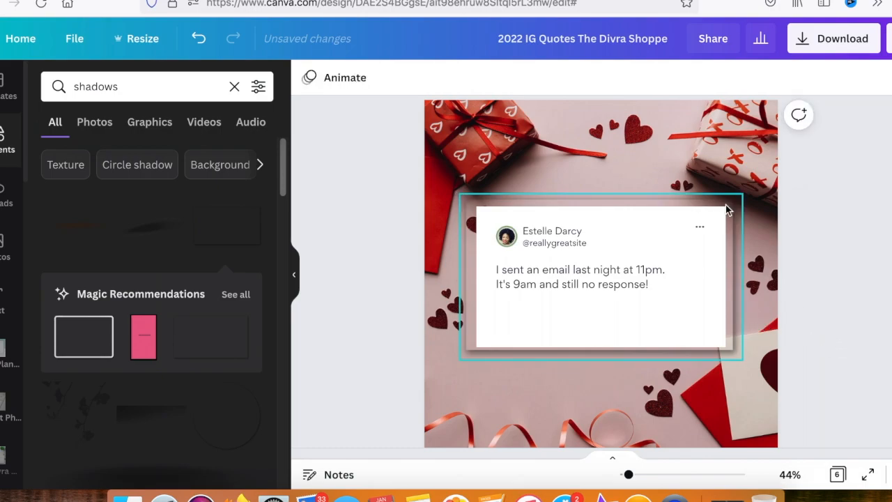
left_click(734, 330)
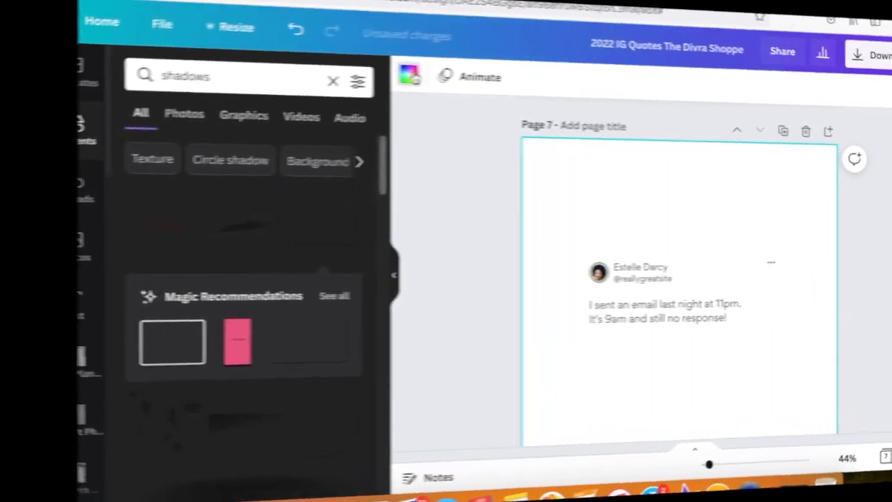
Give page 7 the light pink brand color as background and a duplicate of that page the light green brand color
left_click(309, 78)
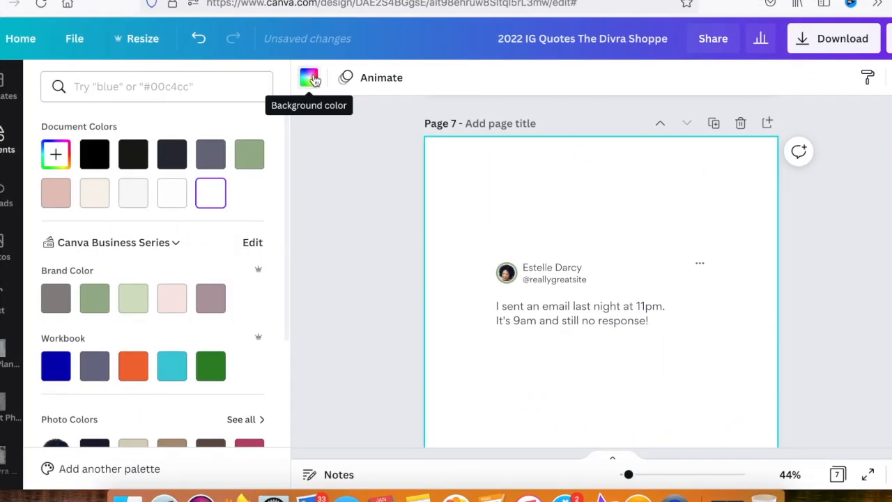
left_click(171, 297)
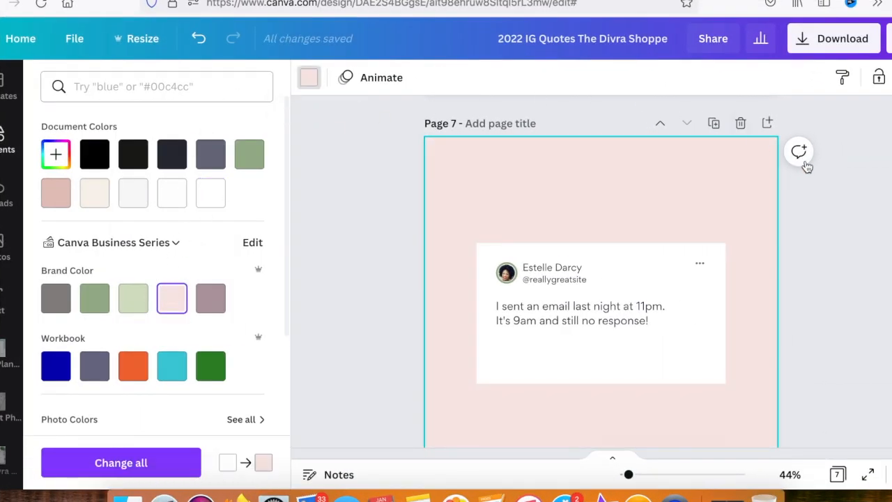
left_click(713, 124)
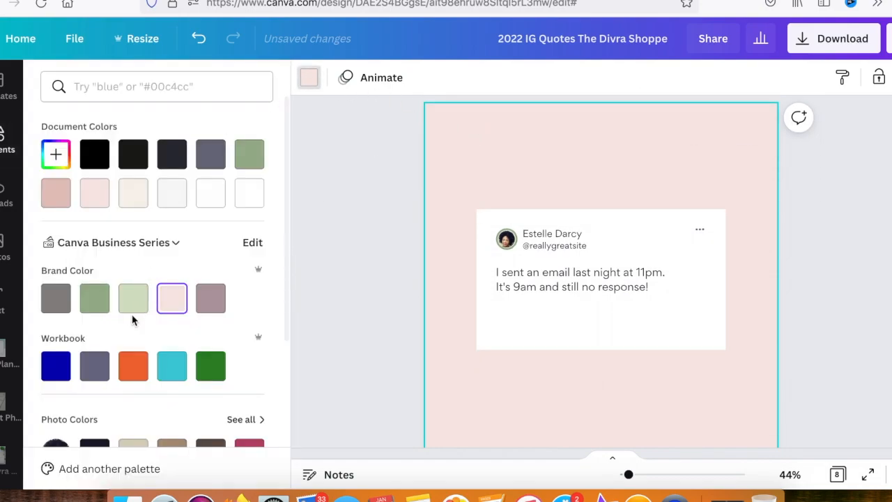
left_click(135, 307)
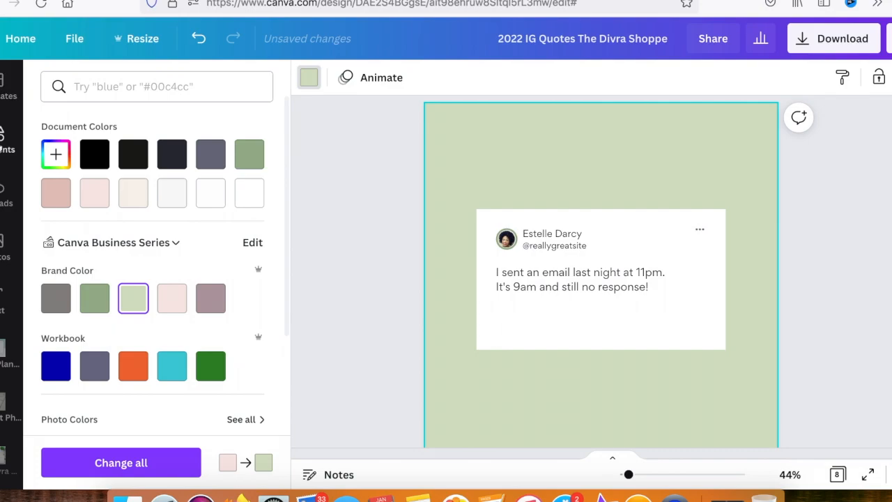
Search the elements library for "shadows" again while working on the light green page
left_click(1, 146)
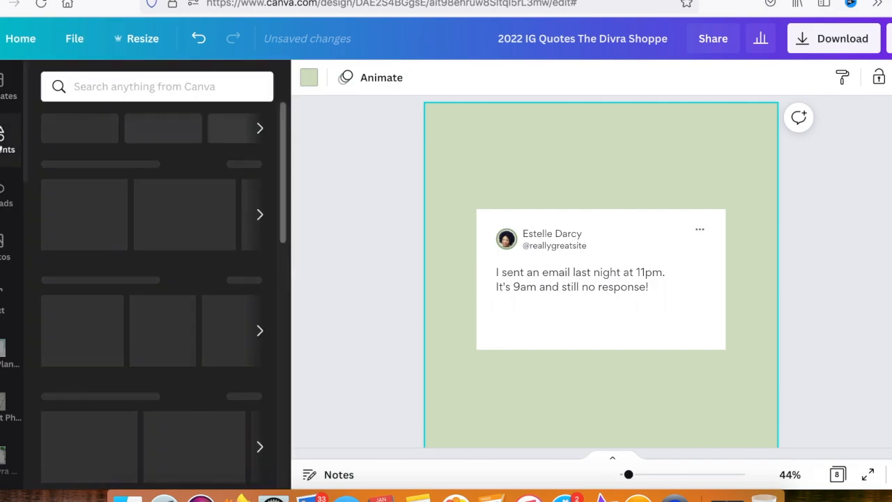
left_click(133, 85)
left_click(126, 154)
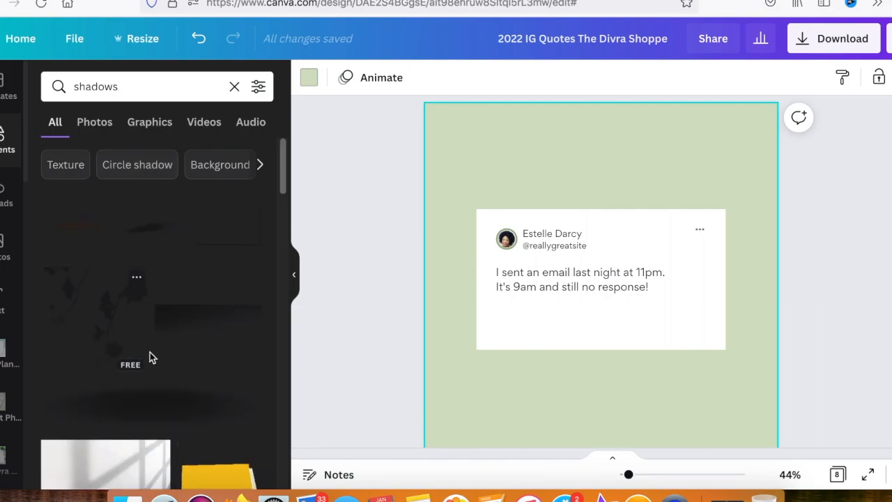
Add the oval shadow to the light green page, centered on the card's lower edge, and layer it behind the card
scroll(149, 356, "down", 1)
left_click(142, 333)
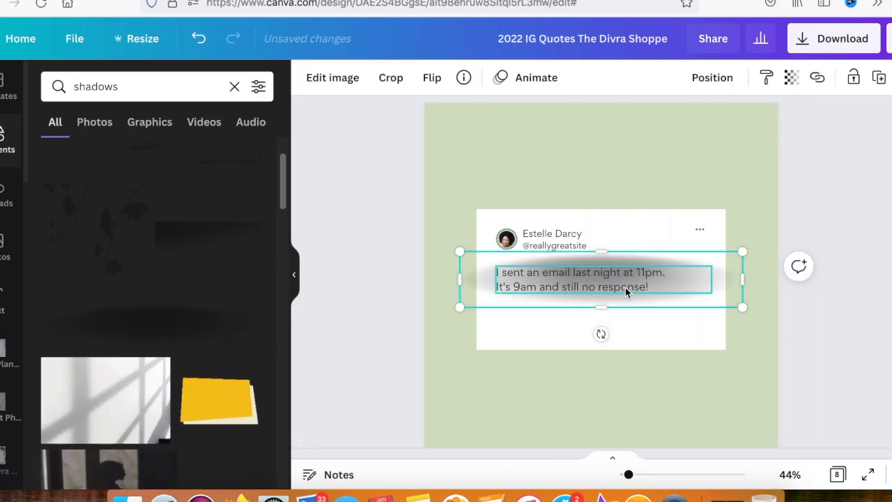
left_click(696, 270)
left_click_drag(673, 277, 674, 329)
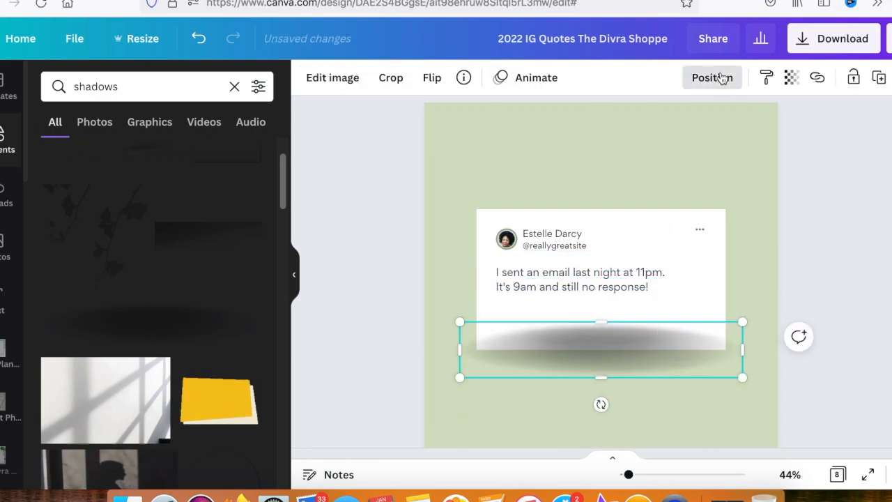
left_click(719, 76)
left_click(851, 217)
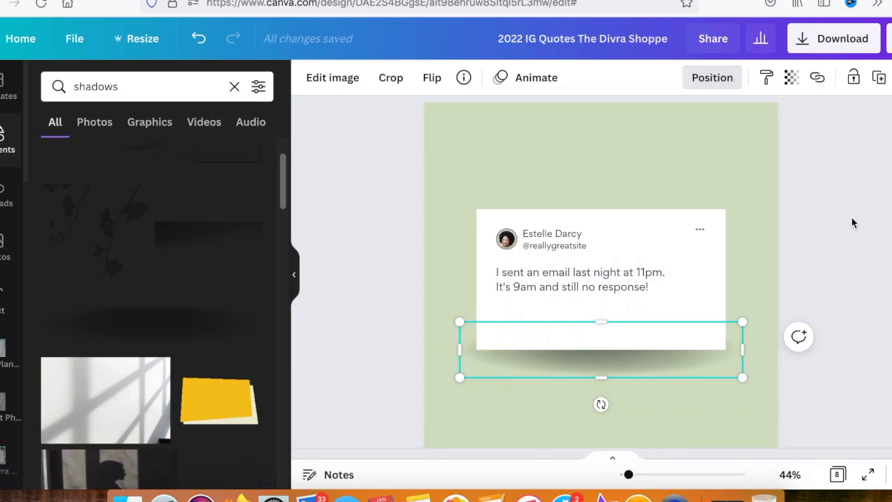
left_click(851, 217)
scroll(851, 222, "down", 1)
scroll(851, 222, "up", 2)
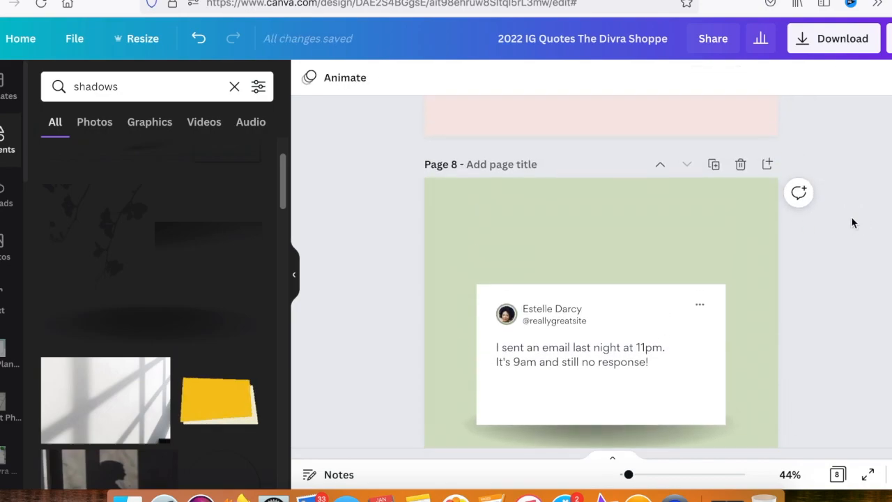
scroll(851, 222, "down", 3)
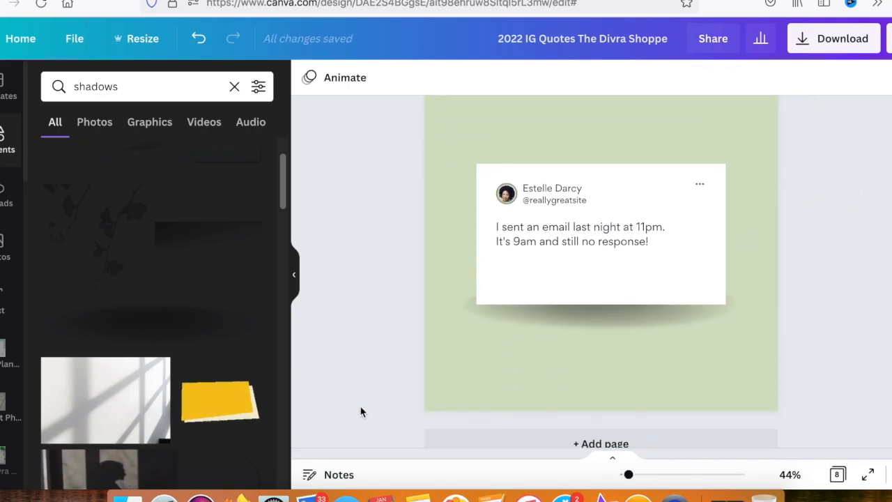
Review all eight quote pages together in the grid overview and return to editing the light green page
scroll(889, 200, "up", 1)
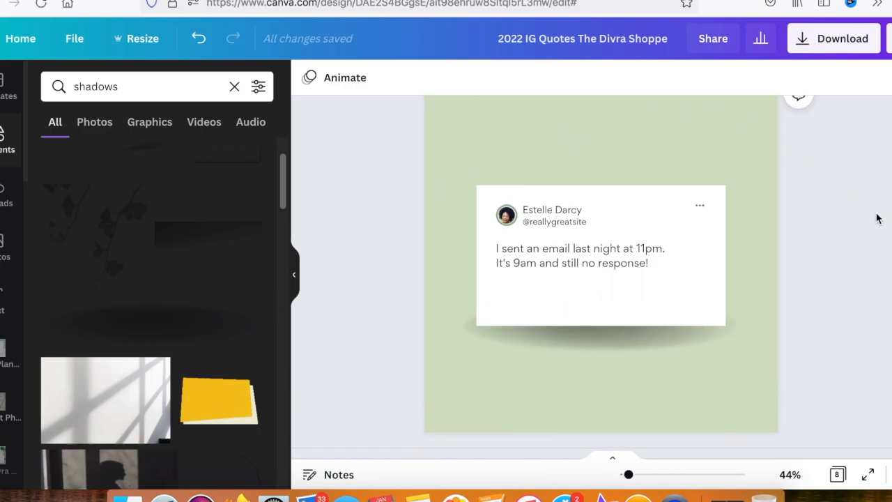
left_click(838, 474)
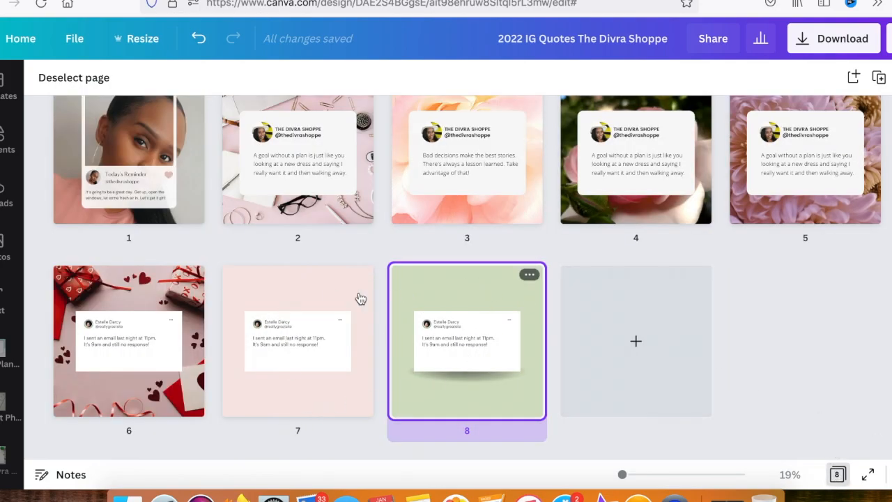
scroll(134, 350, "up", 2)
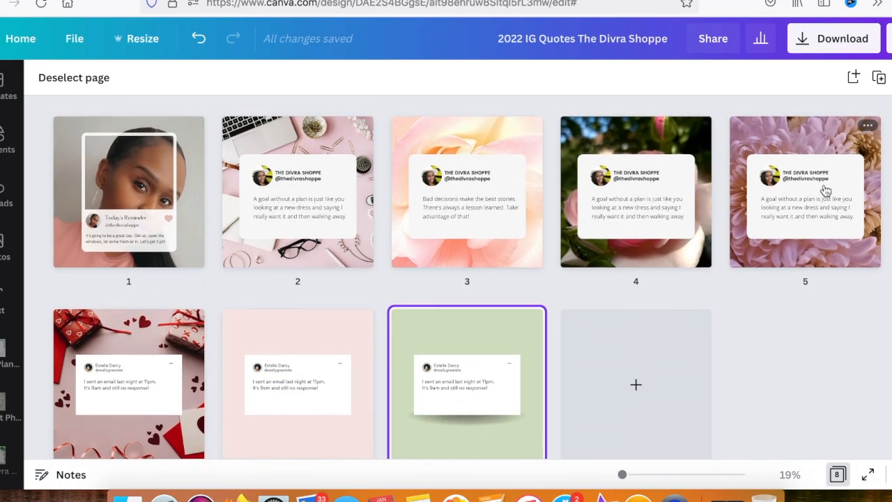
scroll(412, 402, "down", 2)
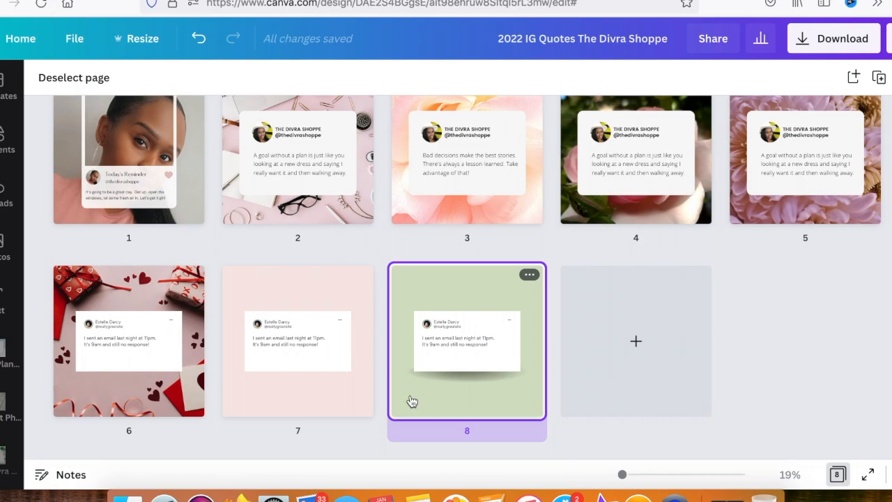
left_click(838, 474)
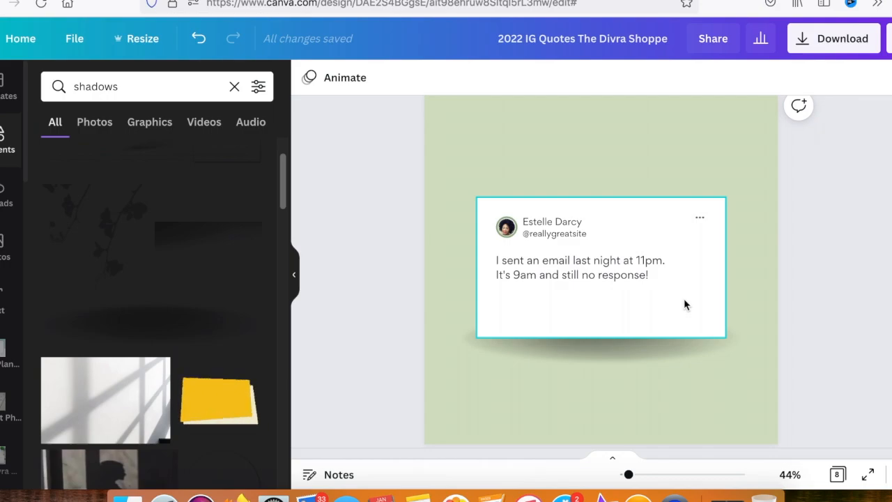
Clear the "shadows" search from the elements library
left_click(234, 87)
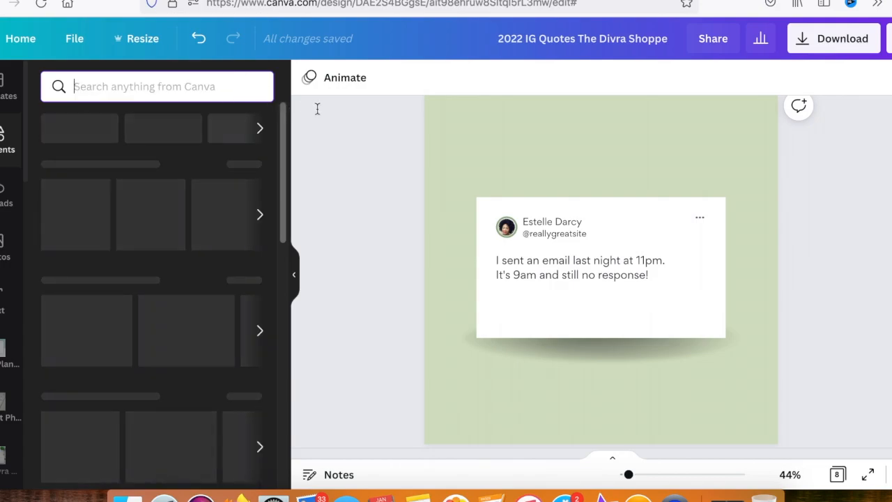